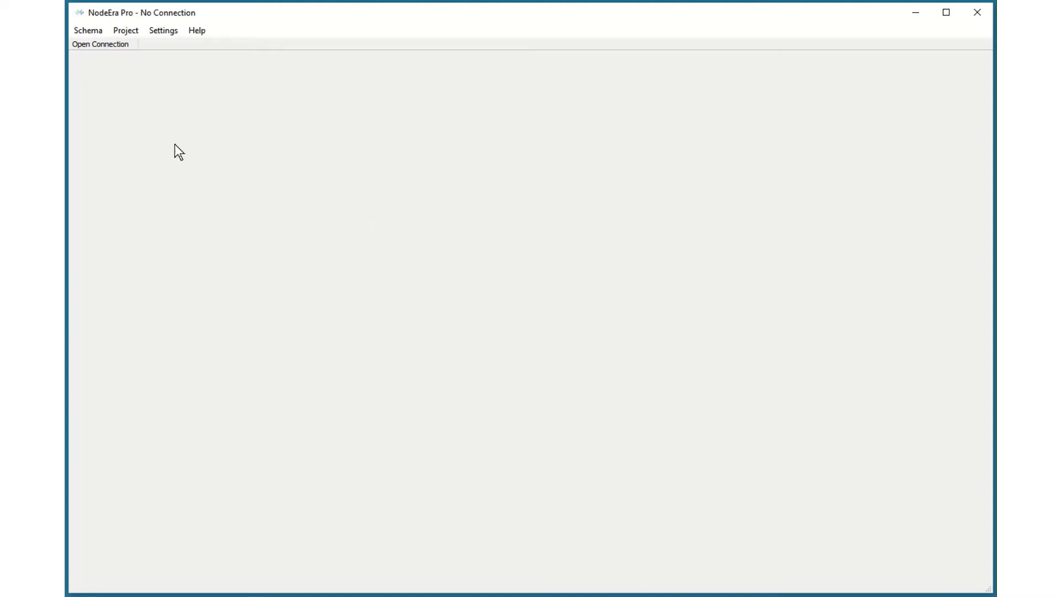
Step: Open a connection to the worldcup Neo4j database
left_click(100, 45)
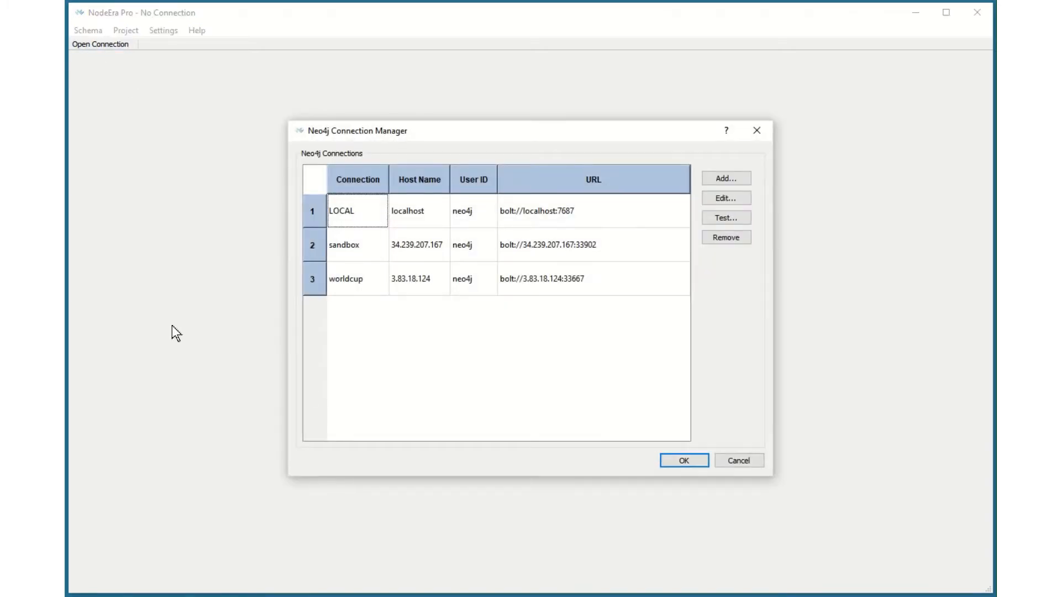
left_click(356, 278)
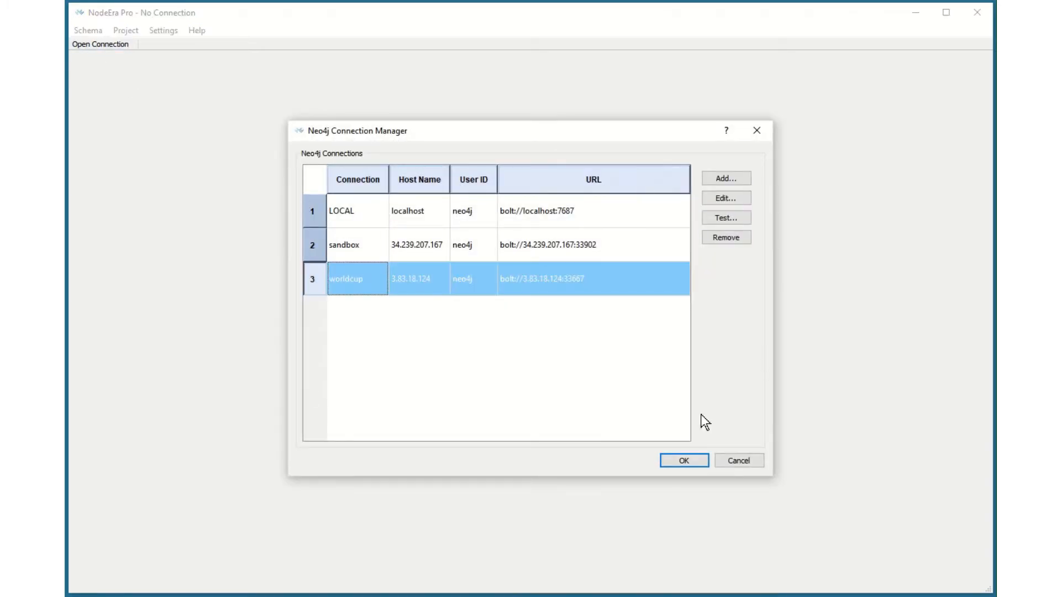
left_click(685, 462)
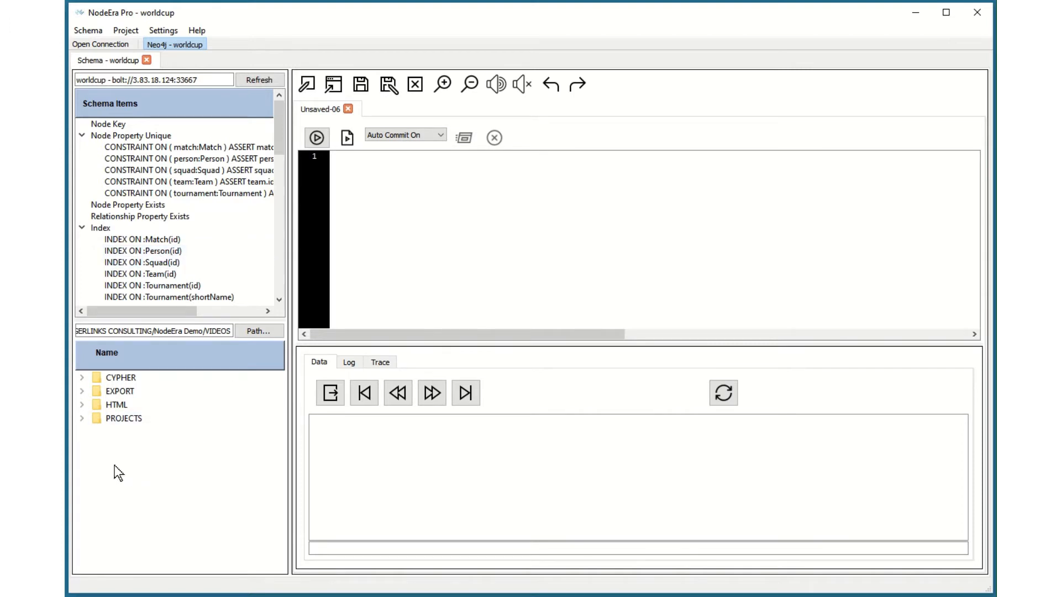
Step: Open the worldcup.mdl project from the PROJECTS folder and display its Person template diagram
left_click(82, 419)
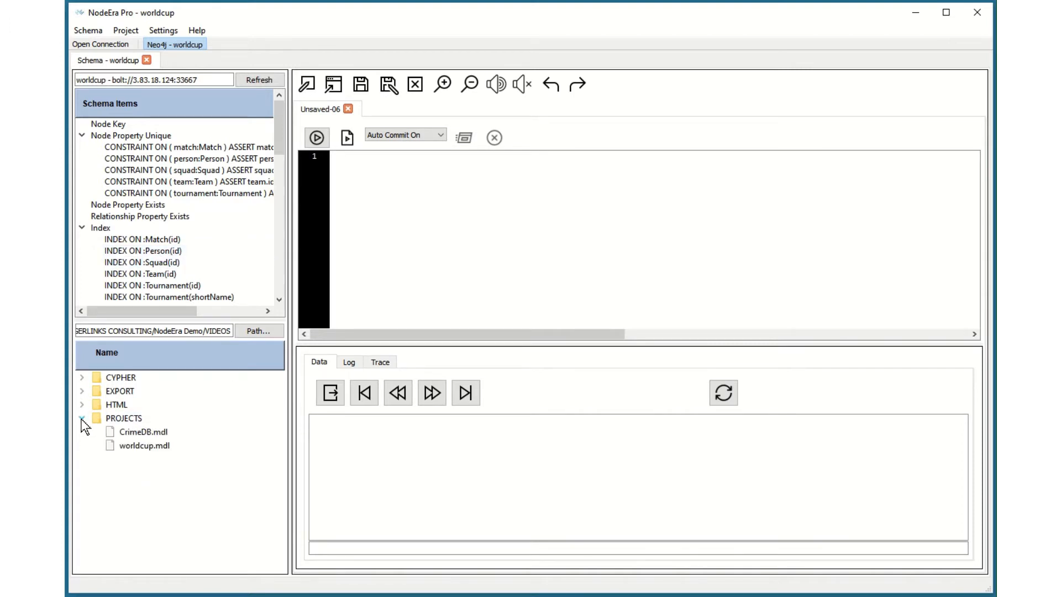
double_click(133, 445)
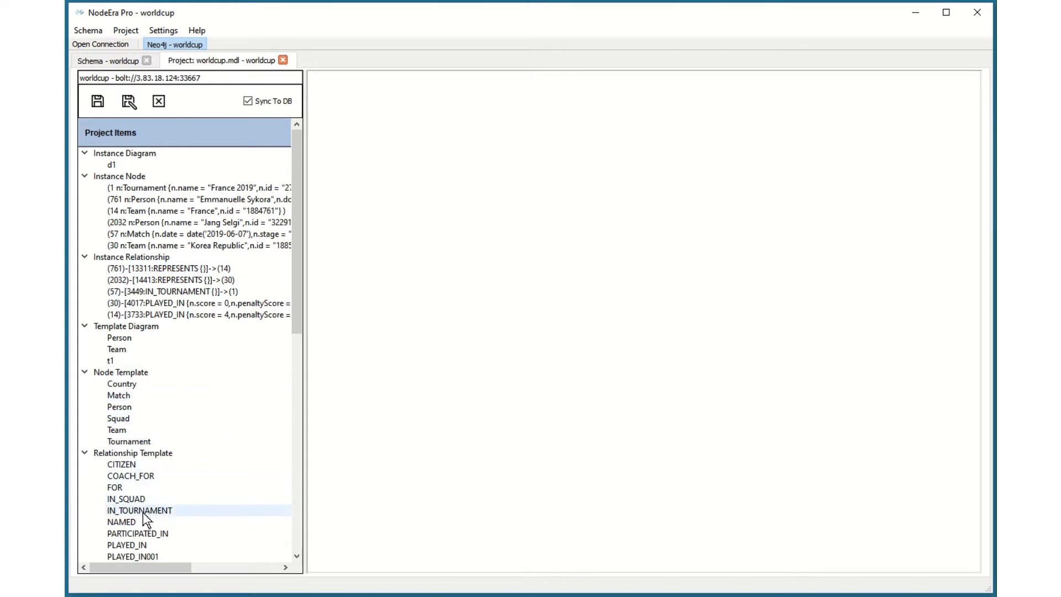
left_click(120, 339)
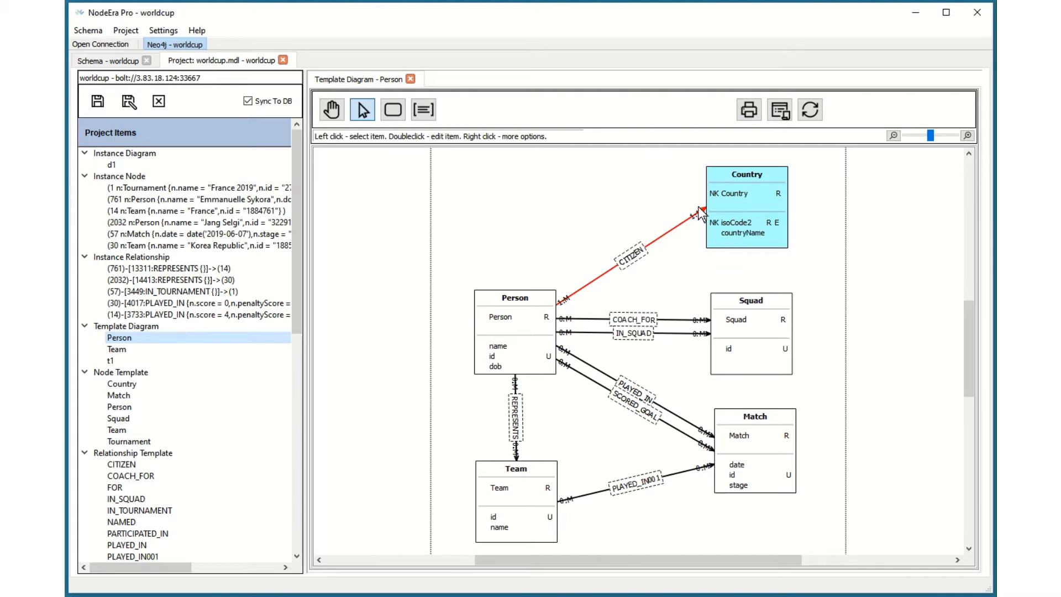
left_click(566, 185)
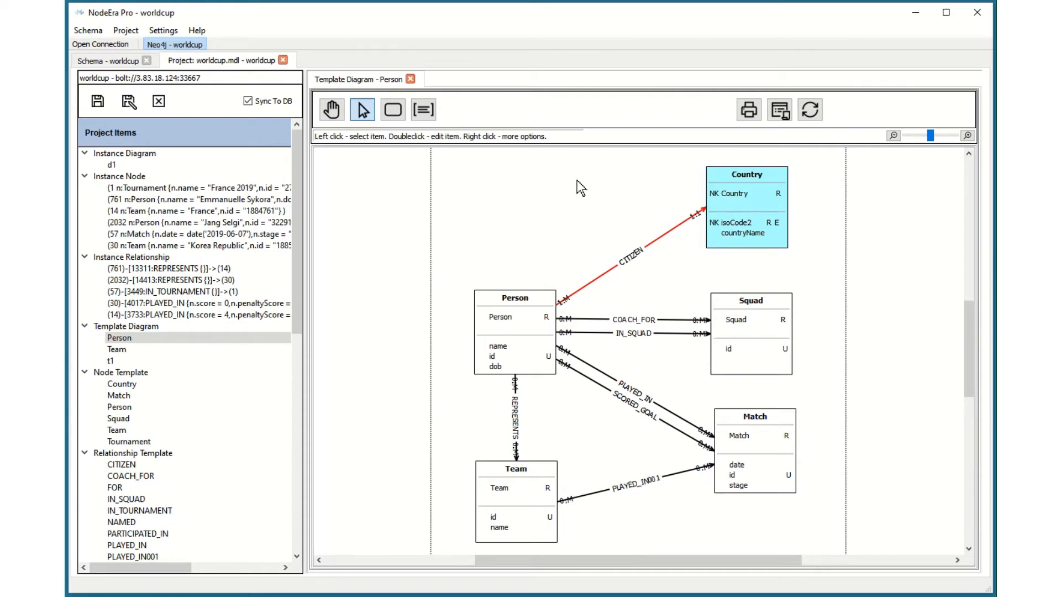
Step: Review the Country node template's definition, constraints and indexes in the Node Template Editor
double_click(744, 195)
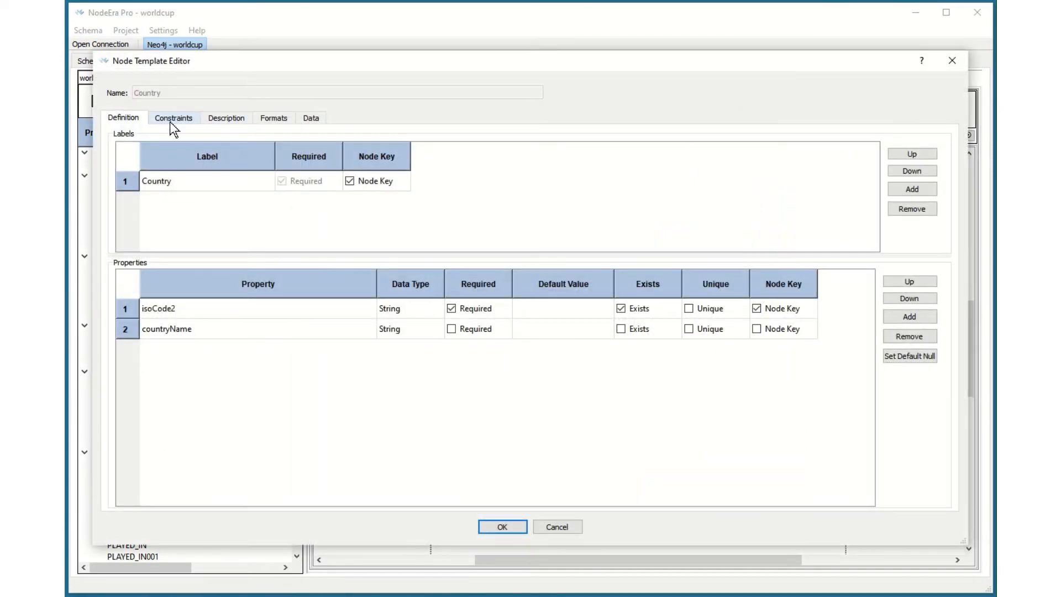
left_click(173, 117)
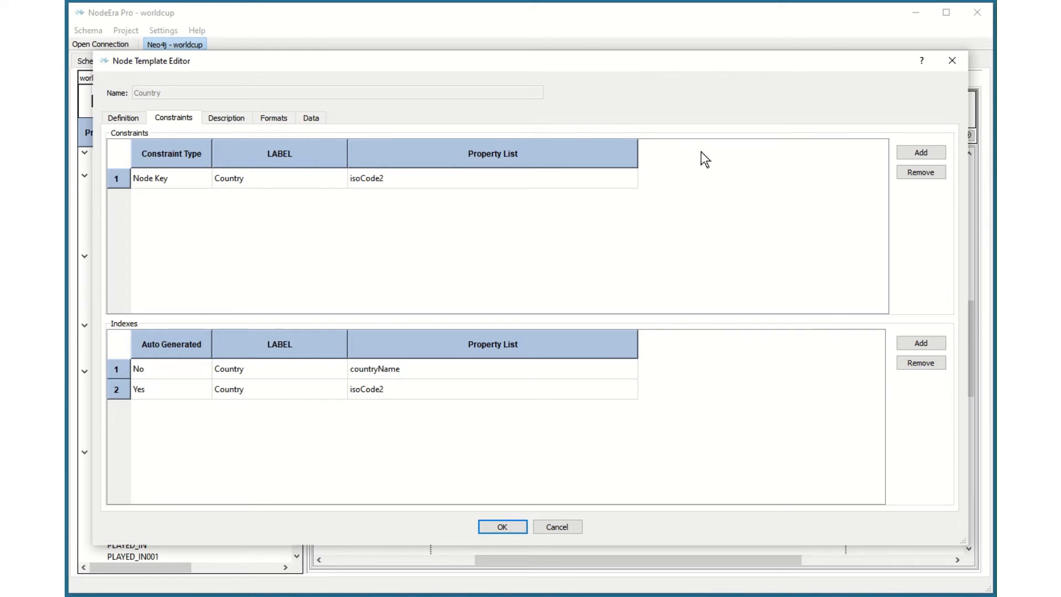
left_click(506, 525)
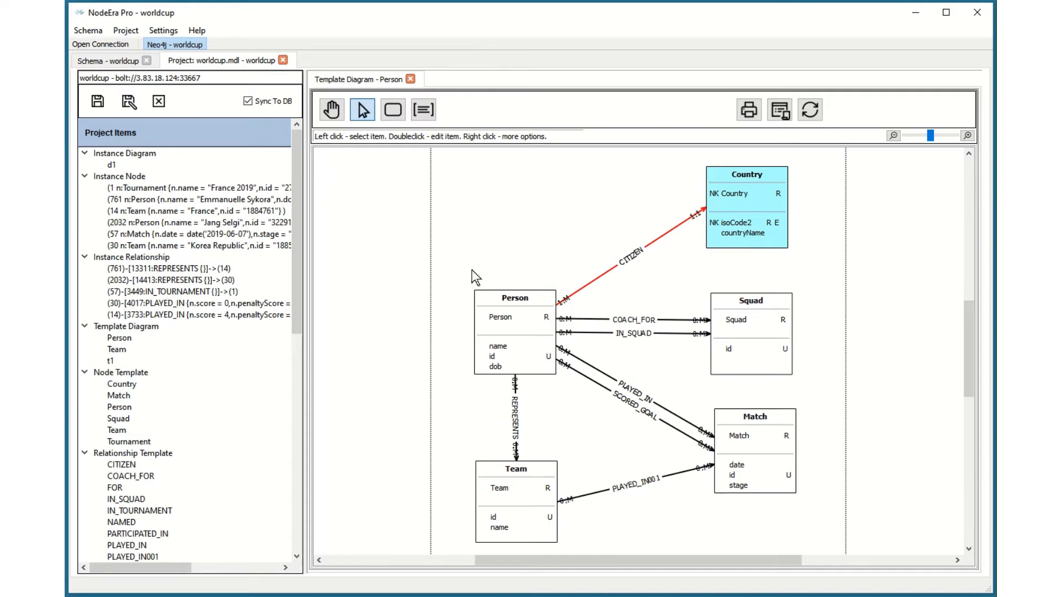
Step: Forward engineer the project into a Cypher file with creates only, covering all constraint types and non-constraint indexes
left_click(127, 30)
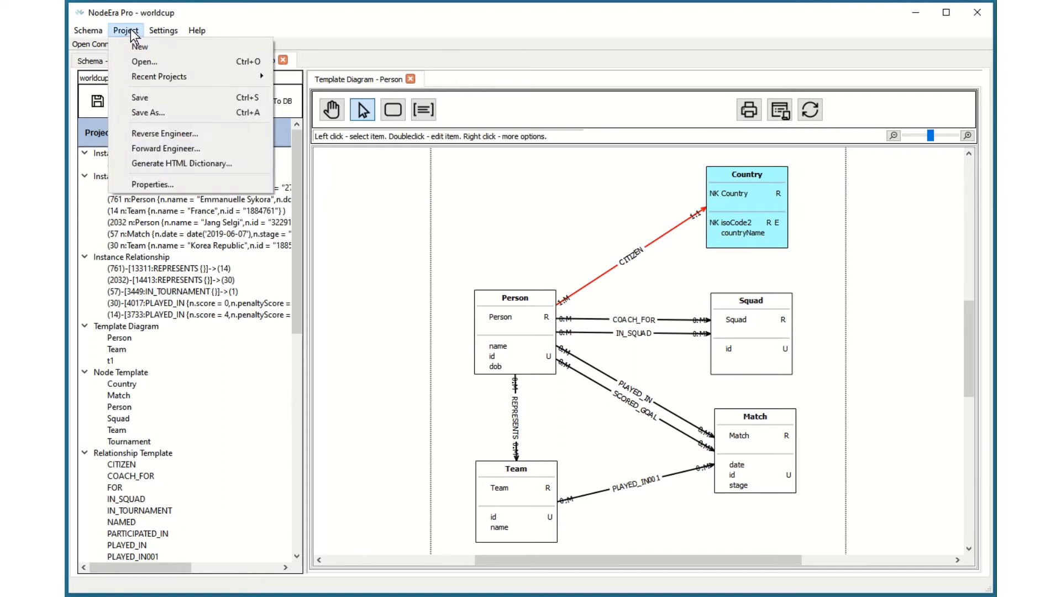
left_click(146, 148)
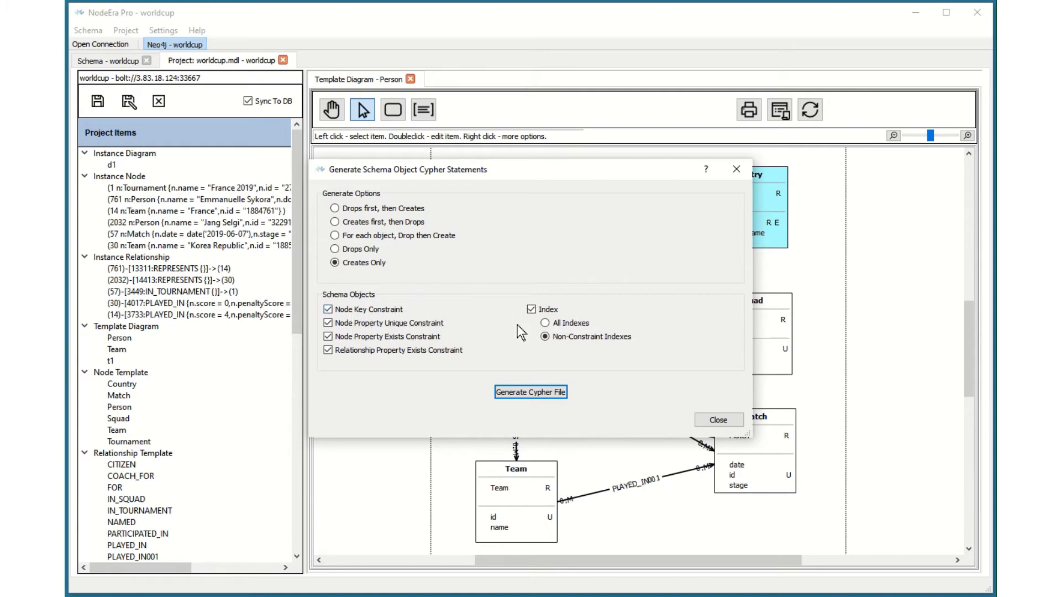
left_click(537, 393)
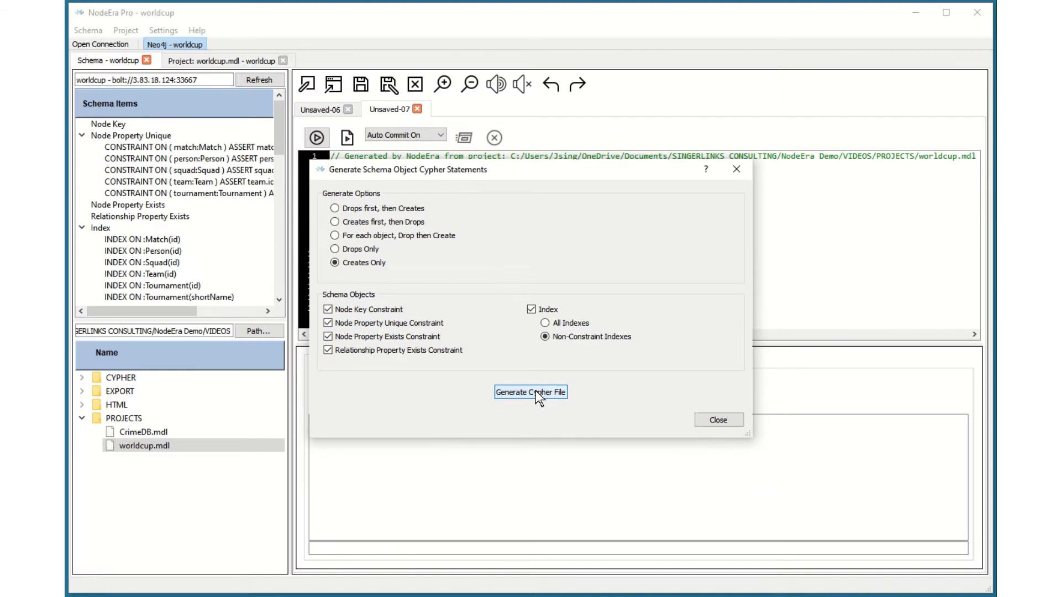
left_click(717, 419)
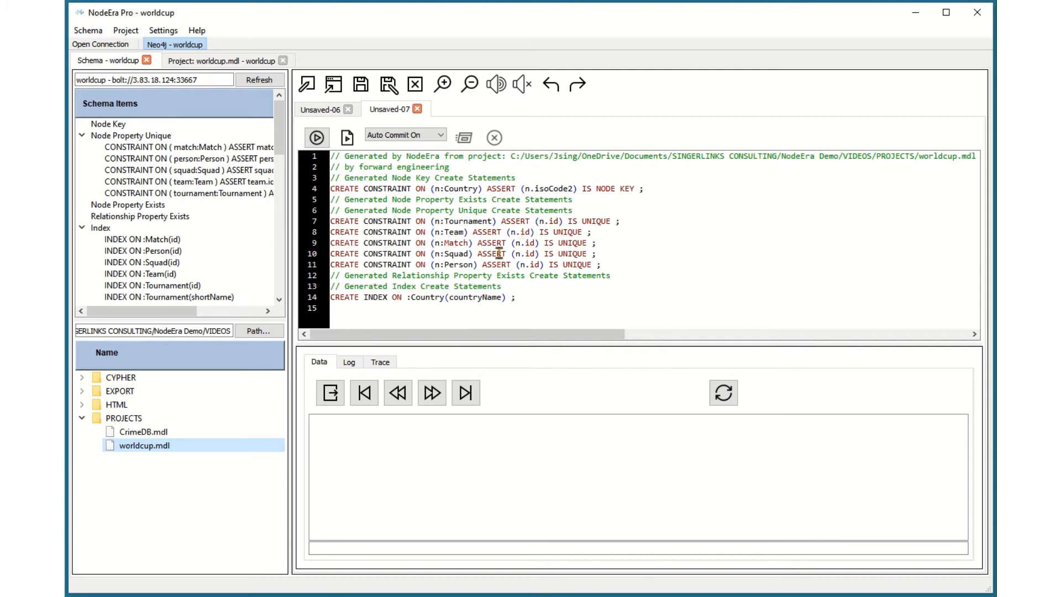
Step: Comment out the five unique constraint statements on lines 7 to 11 and run the whole script against worldcup
left_click(332, 220)
left_click_drag(331, 220, 632, 263)
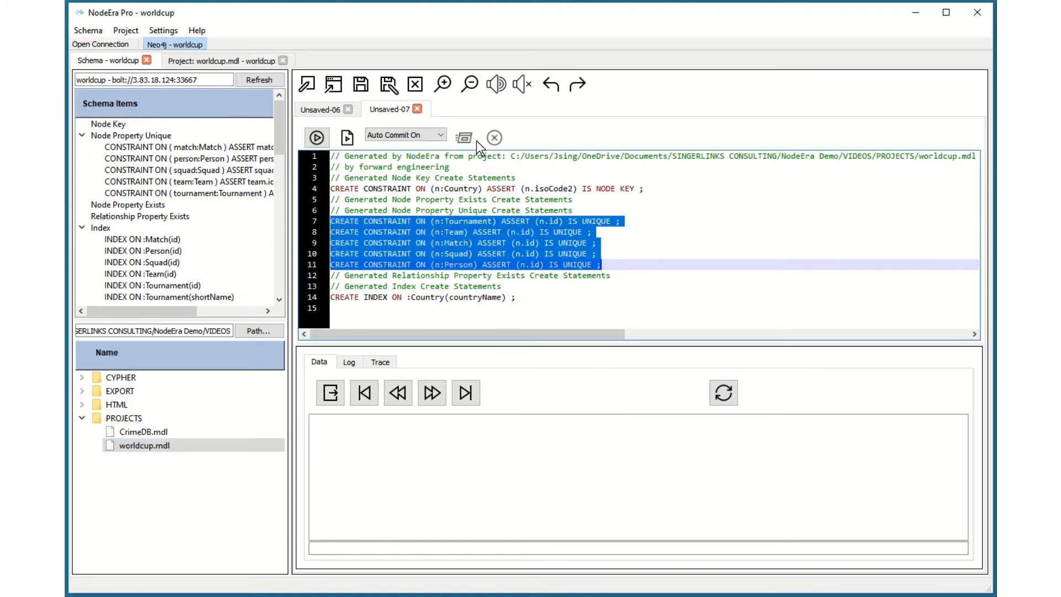
left_click(496, 84)
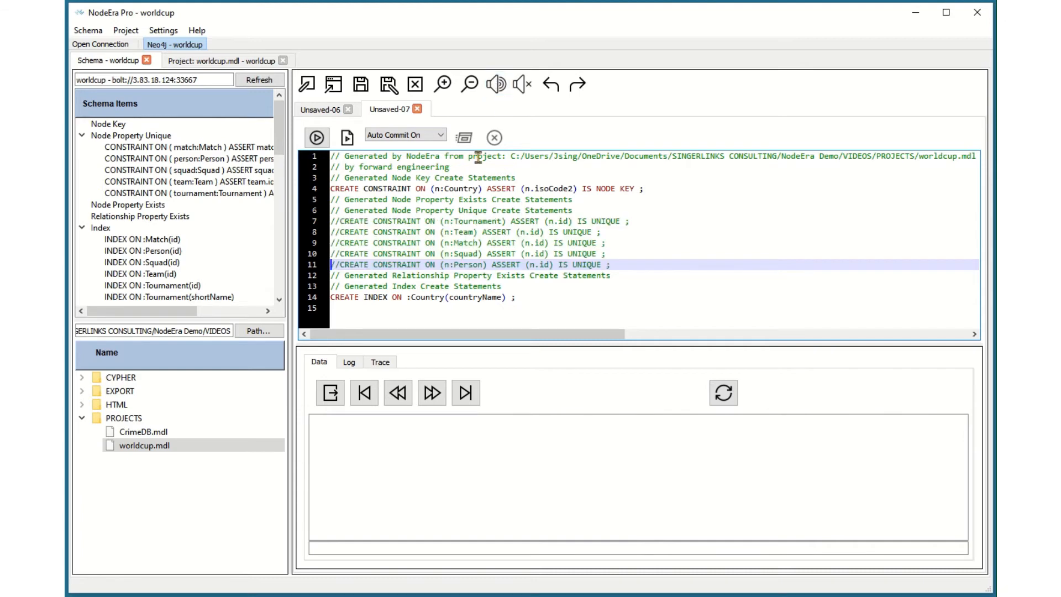
left_click(349, 189)
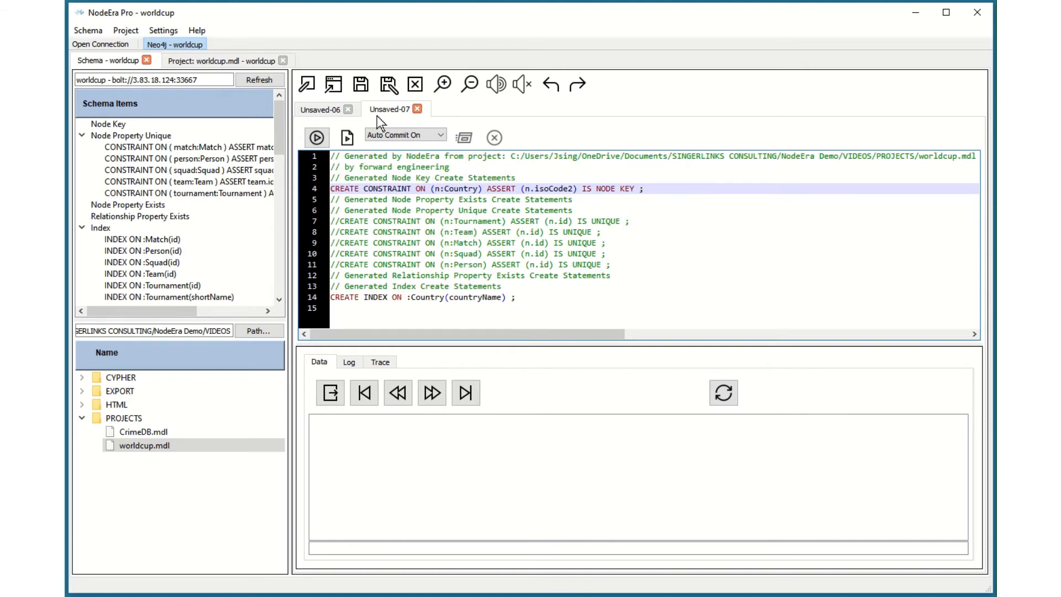
left_click(346, 136)
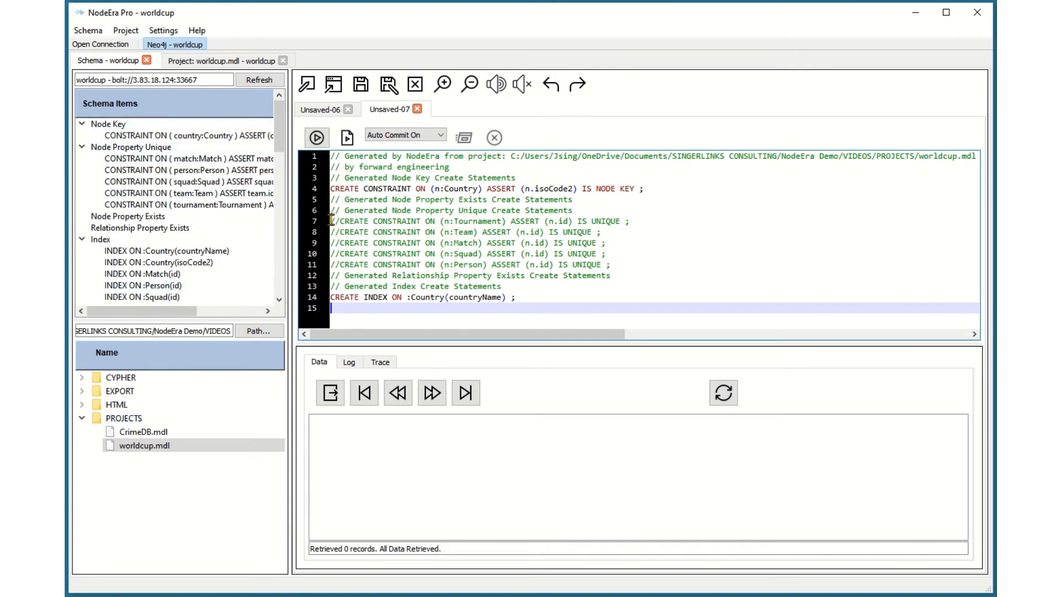
Step: Uncomment the five unique constraint statements on lines 7 to 11 and open the LOCAL database connection
left_click_drag(331, 221, 683, 262)
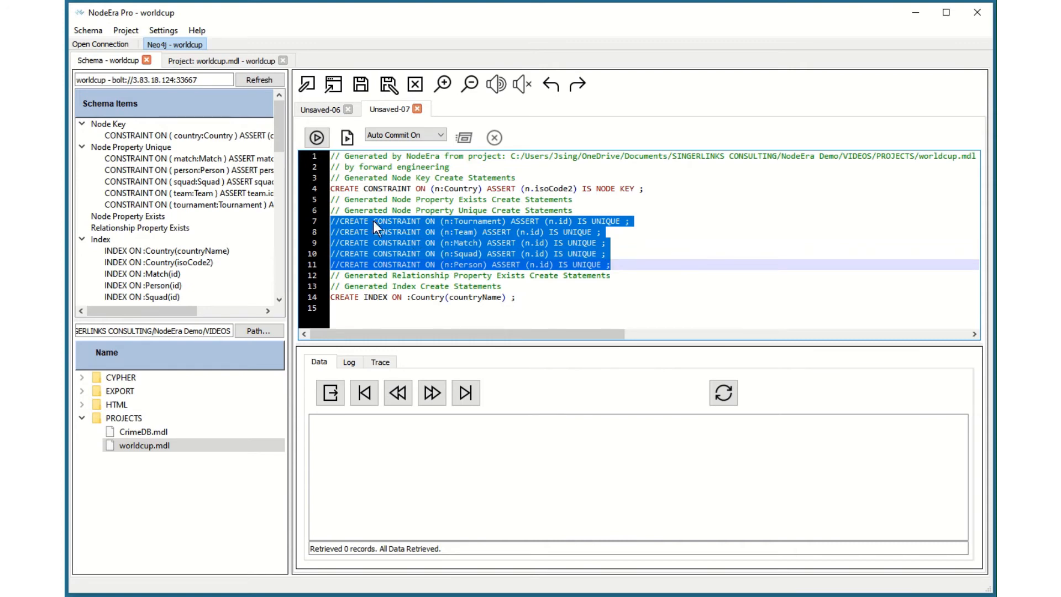
left_click(522, 84)
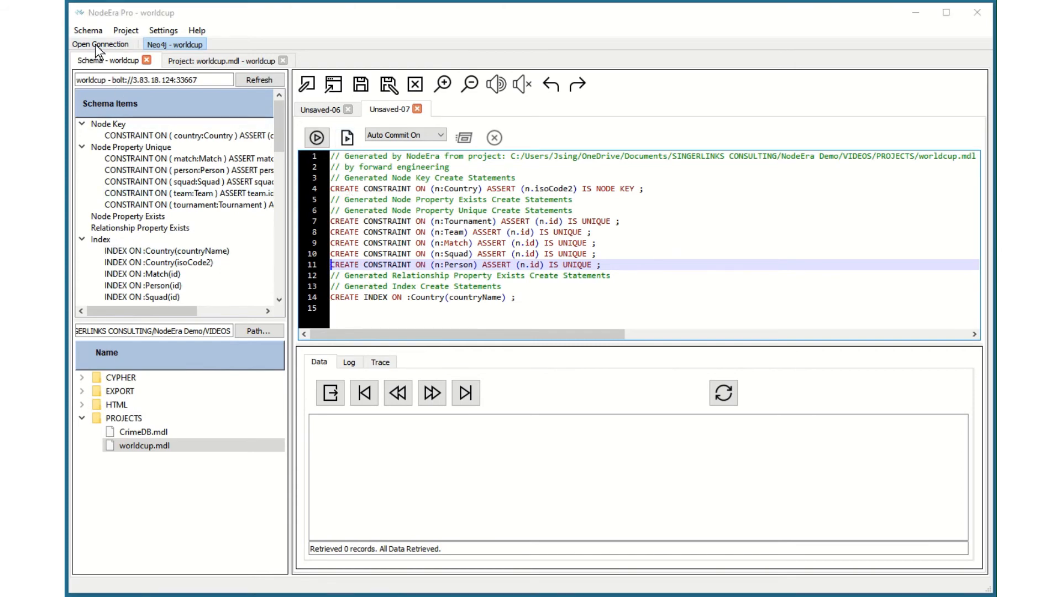
left_click(344, 208)
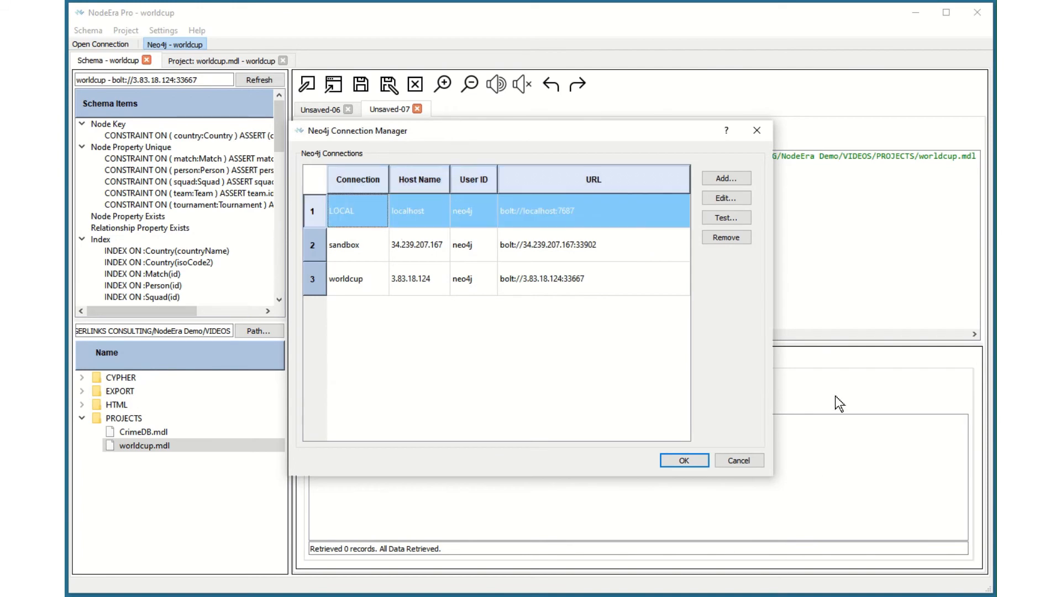
left_click(695, 463)
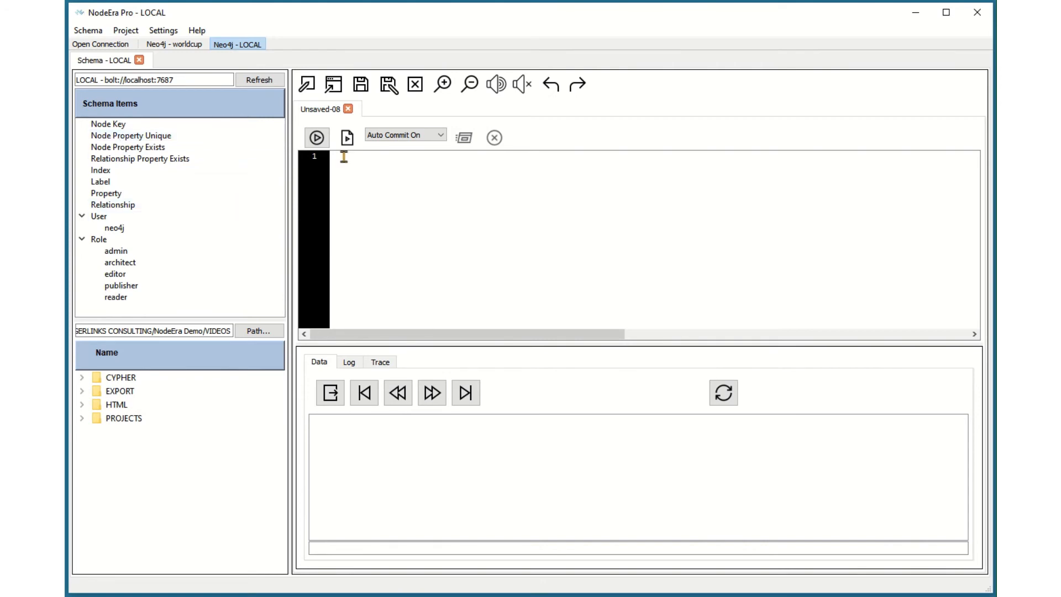
Step: Copy the complete generated script from the worldcup connection into the empty LOCAL editor and run all its statements
left_click(177, 42)
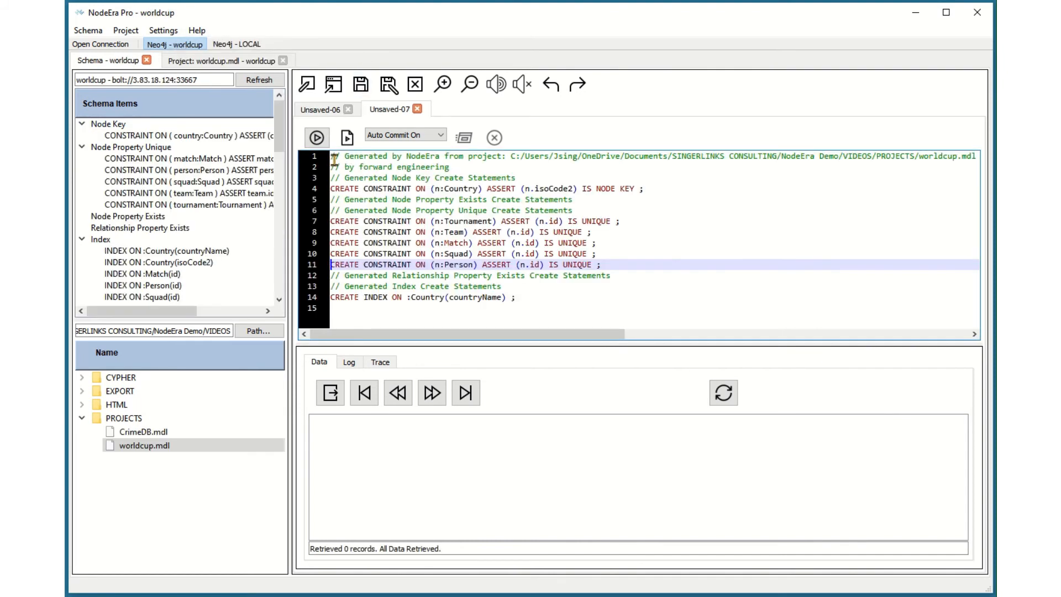
left_click_drag(330, 157, 670, 299)
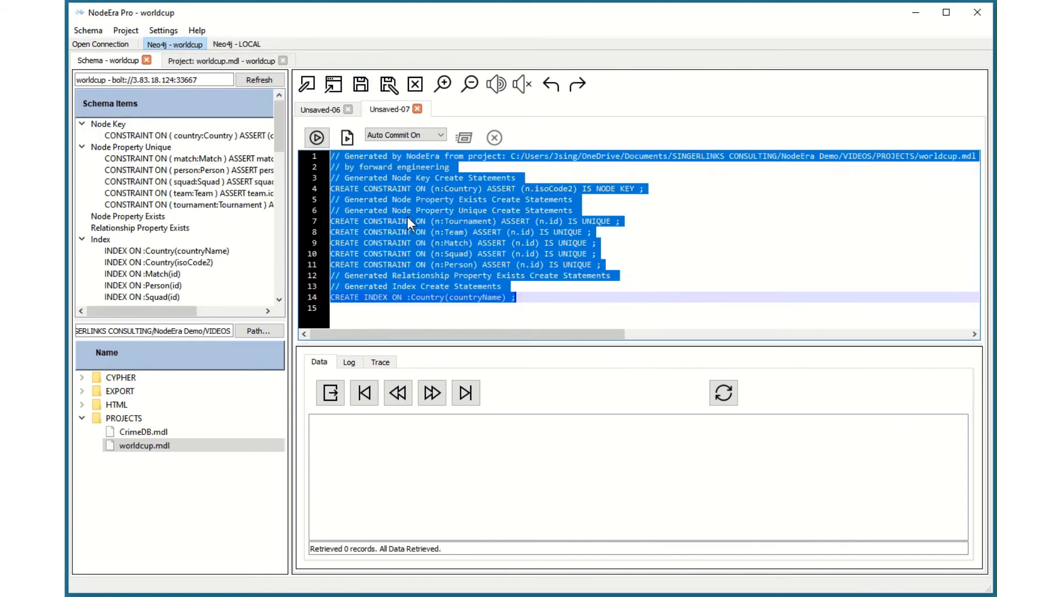
right_click(406, 212)
left_click(438, 269)
left_click(244, 43)
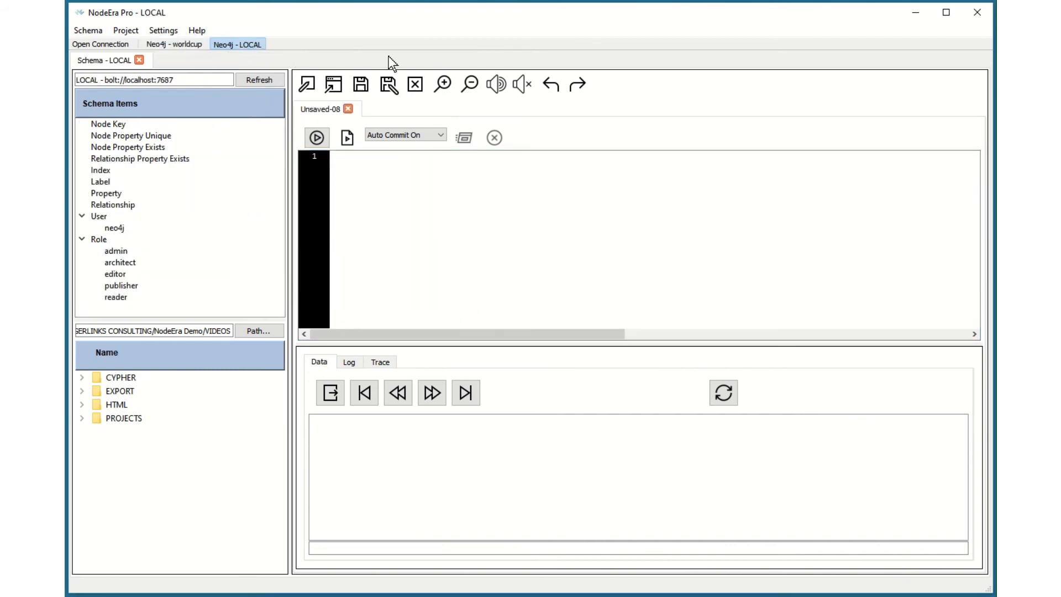
right_click(350, 160)
left_click(387, 237)
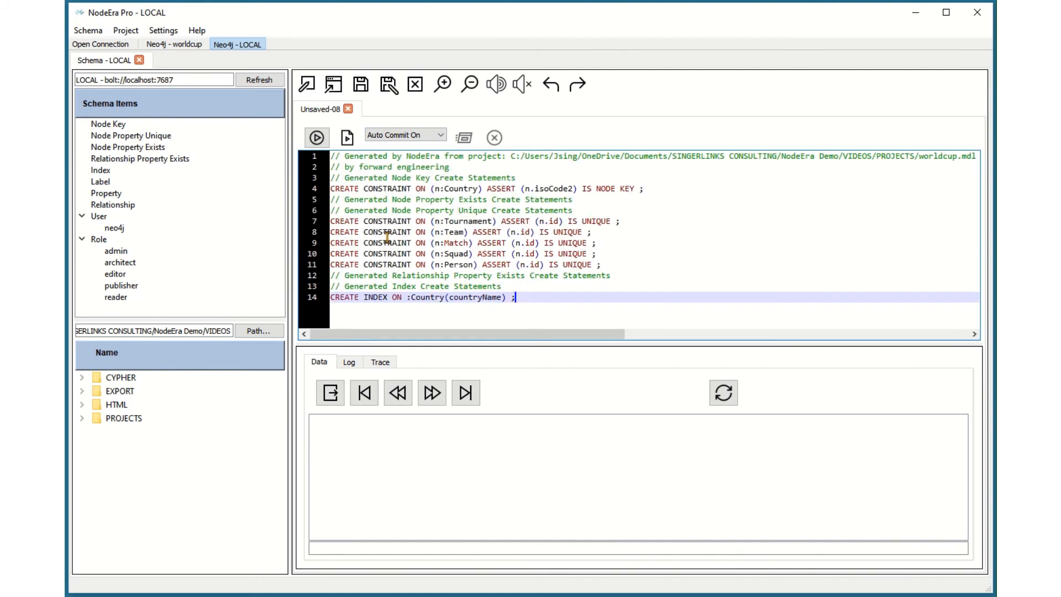
left_click(348, 138)
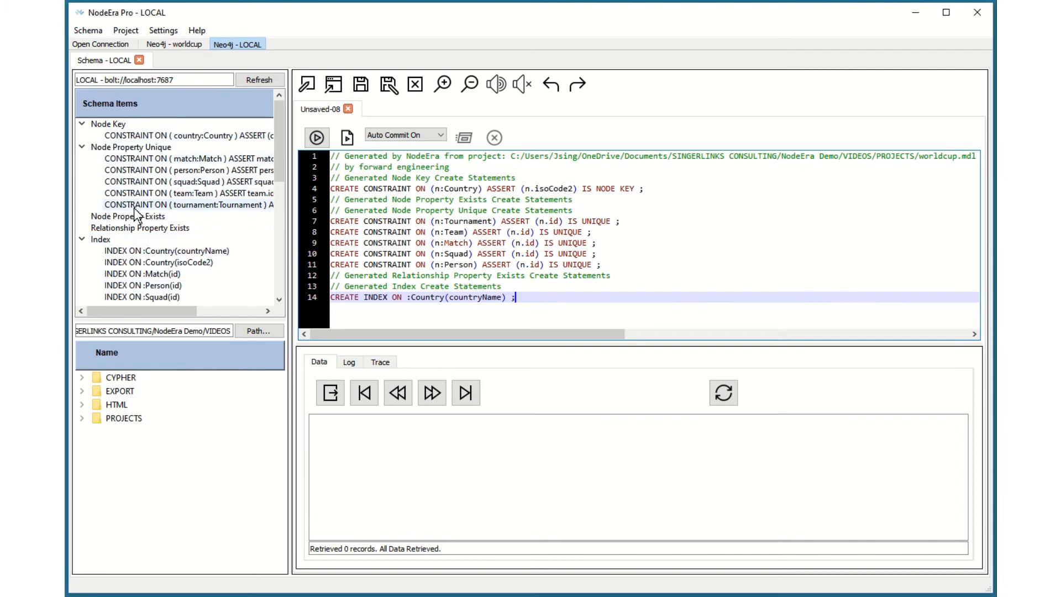
Step: Return to the worldcup.mdl project and its Person template diagram on the worldcup connection
left_click(171, 44)
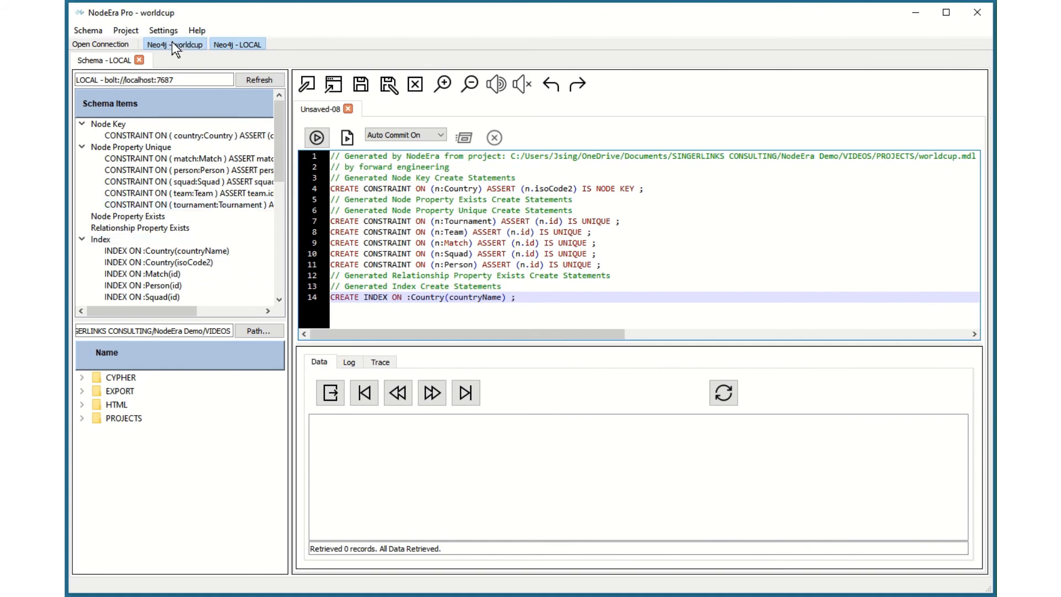
left_click(250, 60)
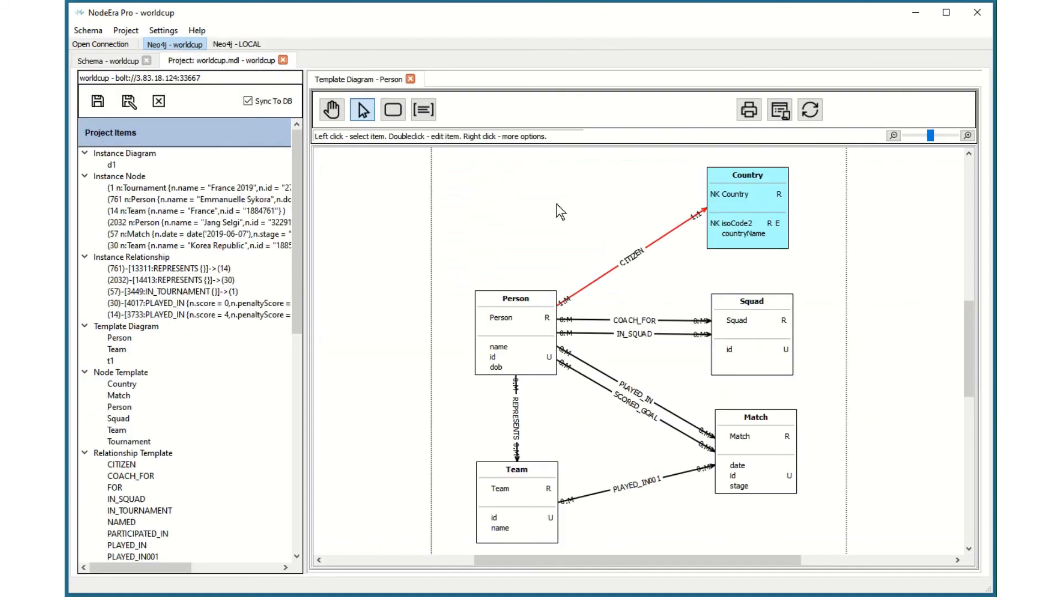